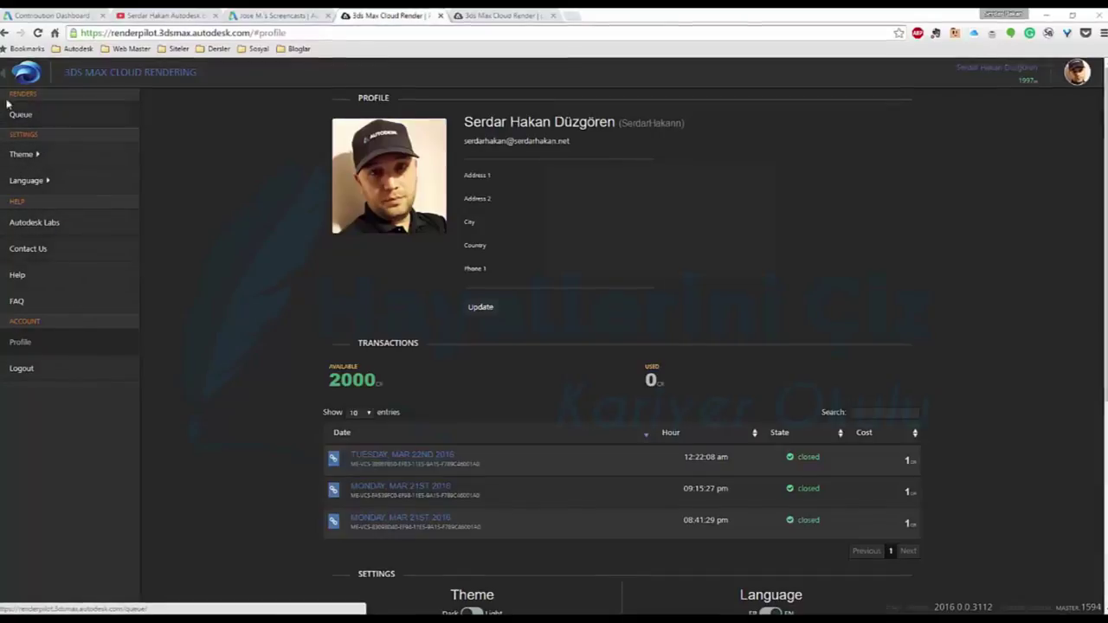
Step: Show the render queue, try the Light theme, return to Dark, and expand Language
left_click(30, 118)
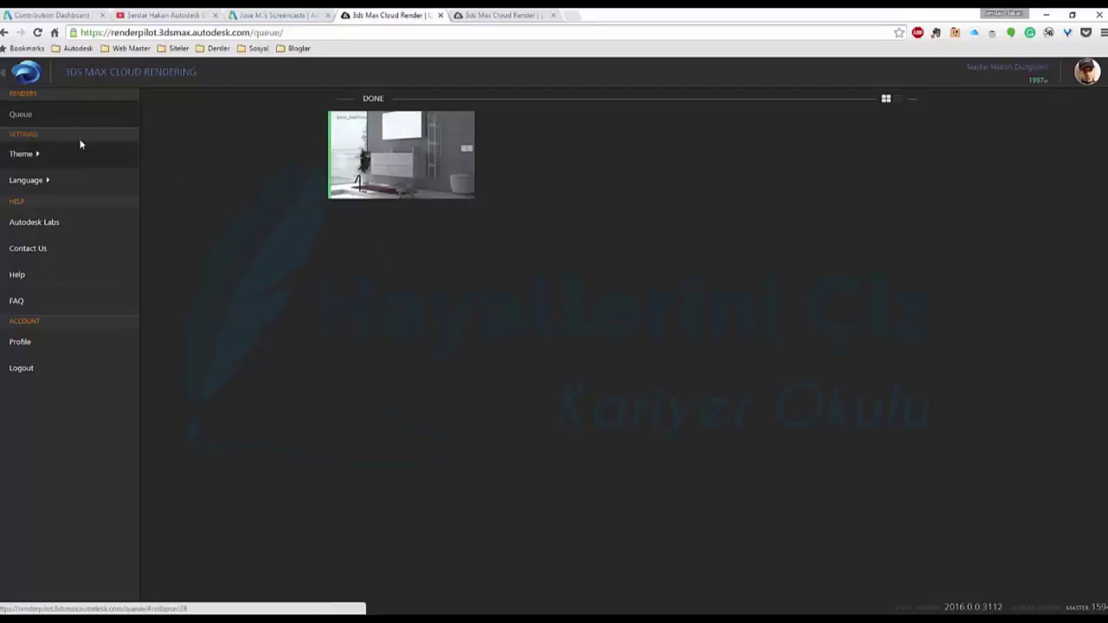
left_click(64, 155)
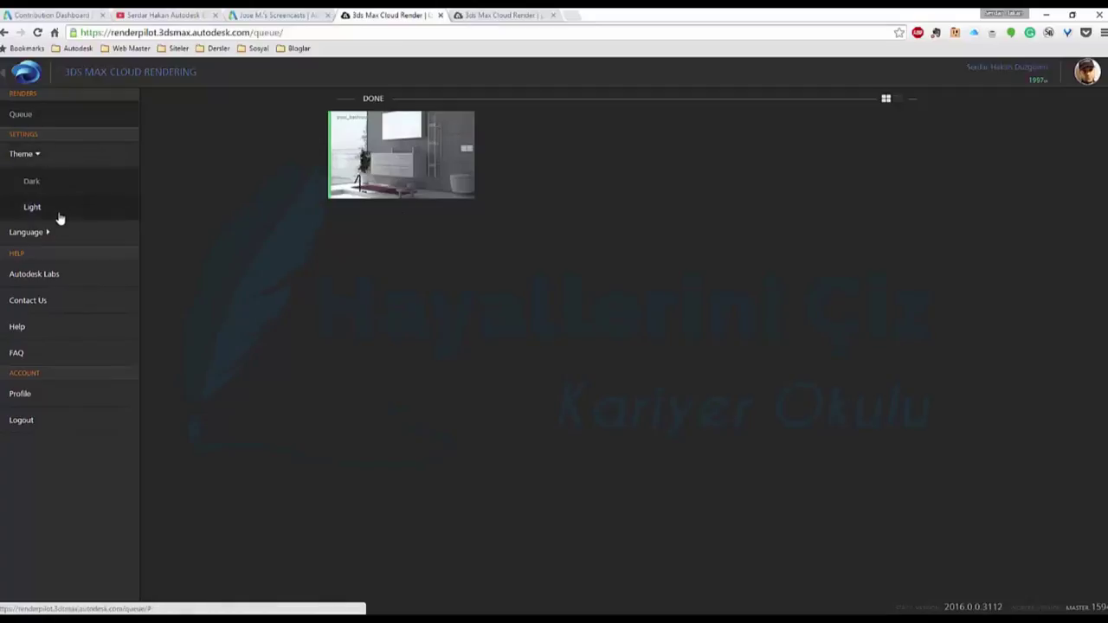
left_click(64, 209)
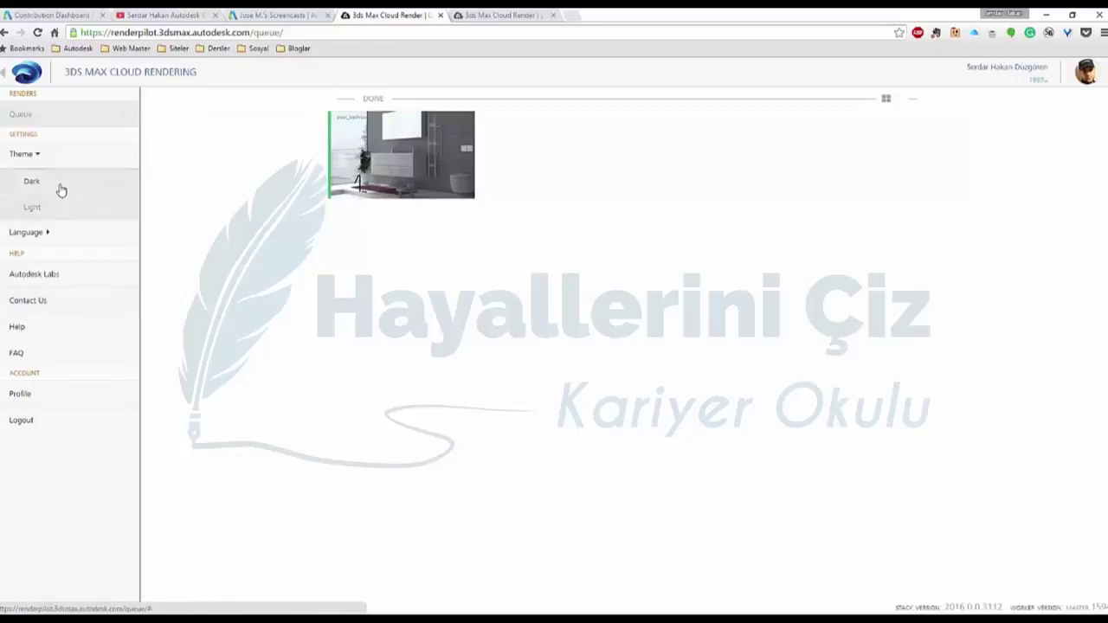
left_click(61, 186)
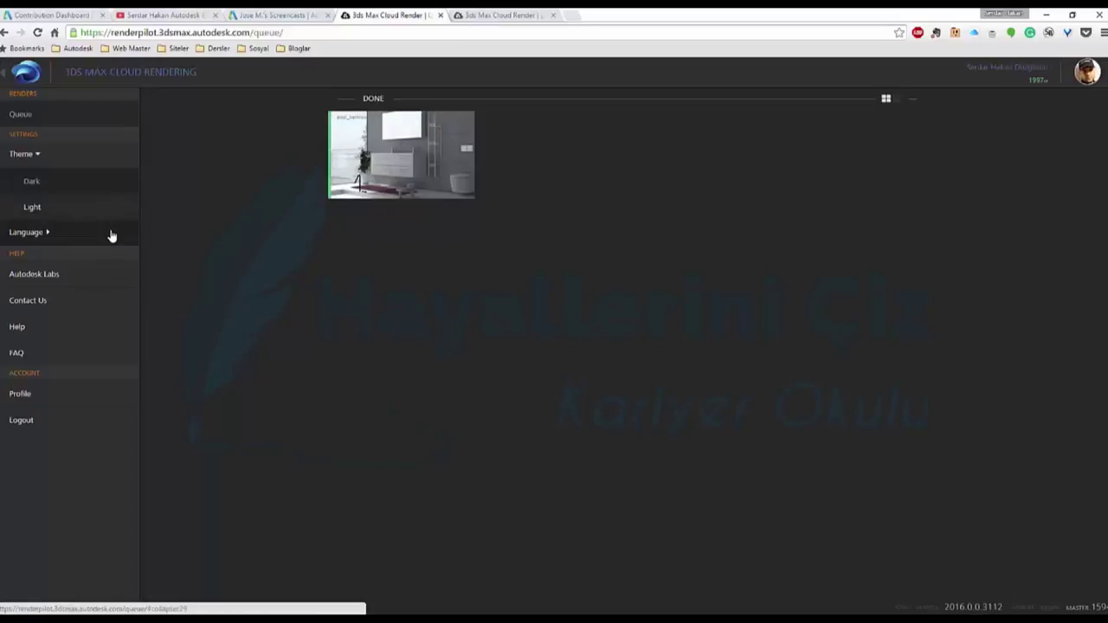
left_click(22, 238)
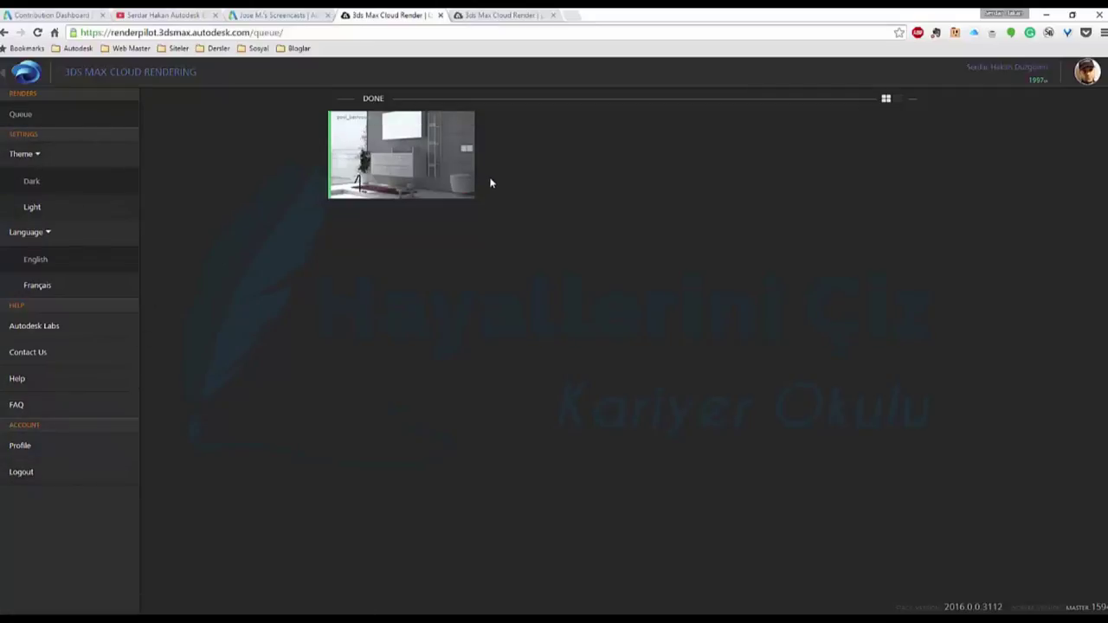
Step: Open the pool_bathroom.max job page and scroll down to its 1000×1000 jpg Job Settings
left_click(400, 163)
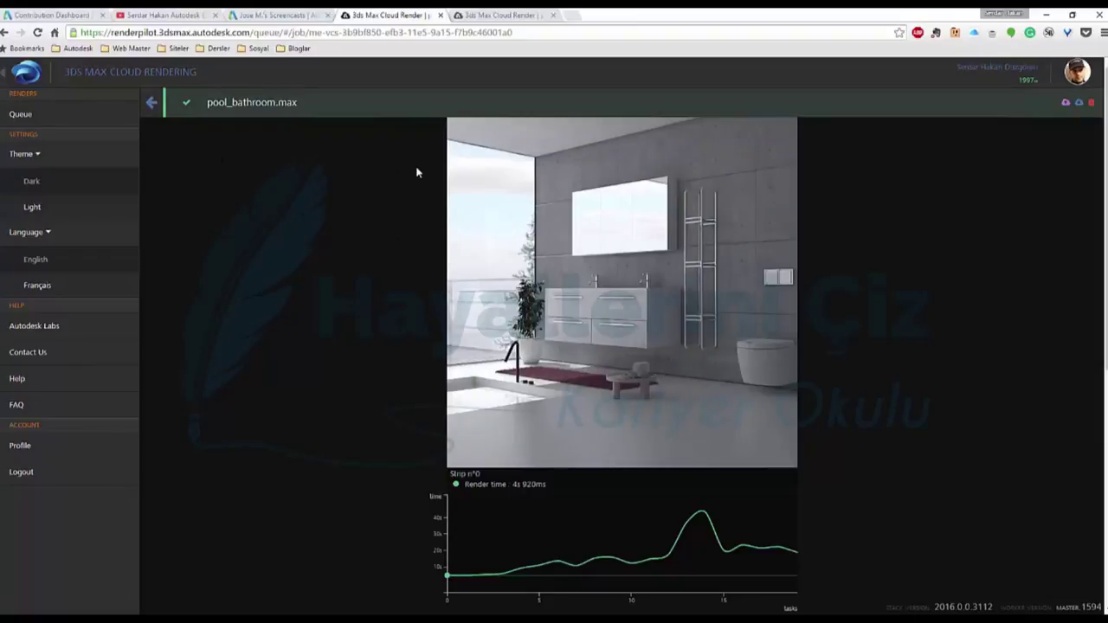
scroll(452, 197, "down", 1)
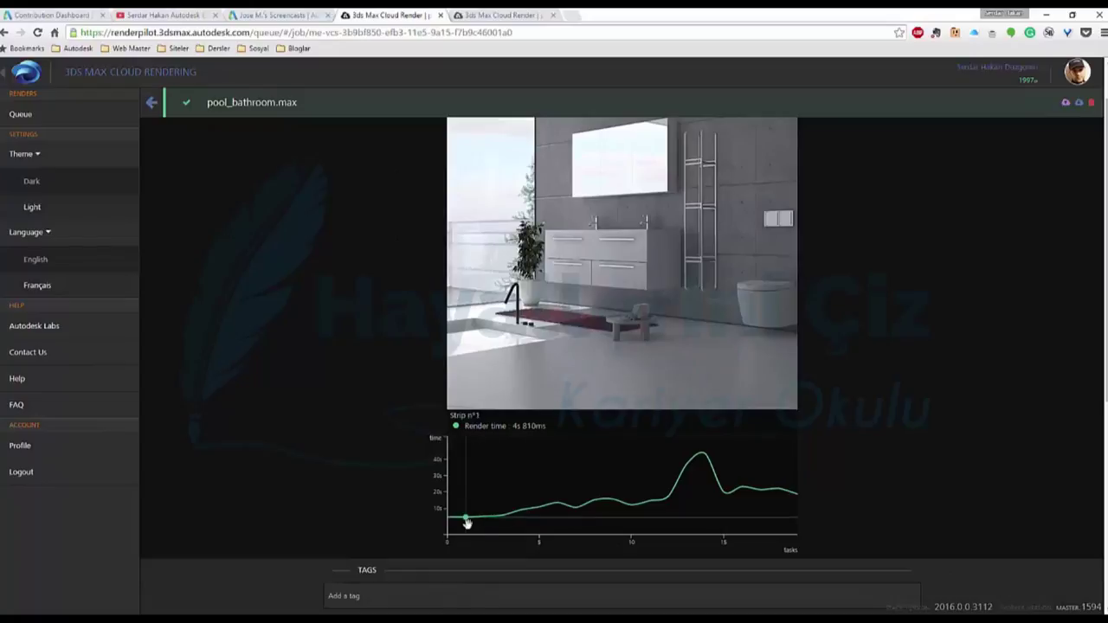
scroll(751, 330, "up", 1)
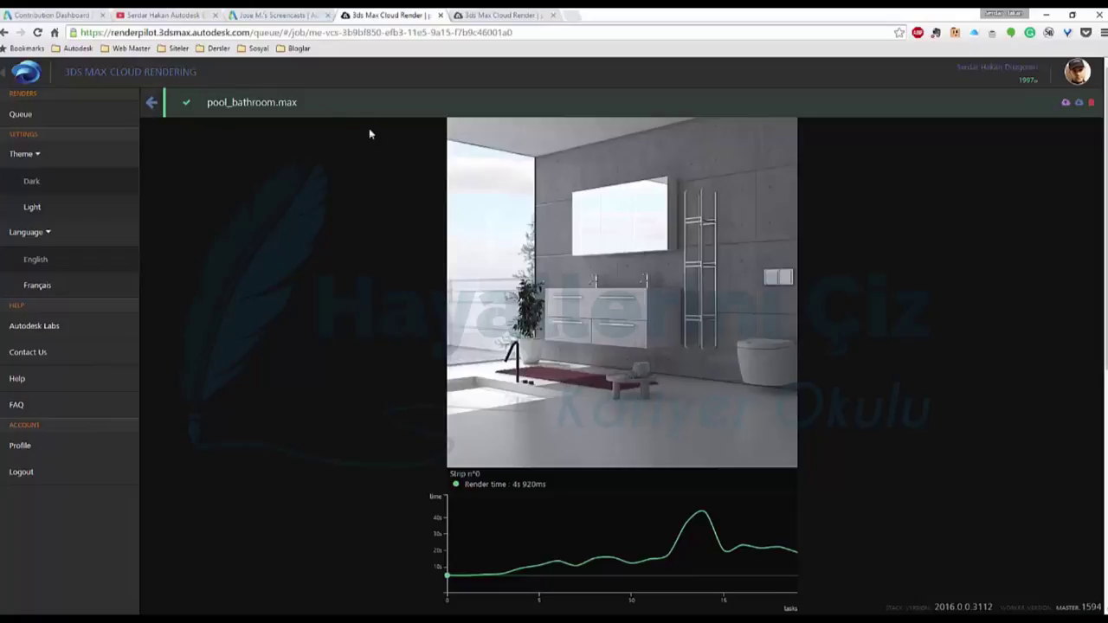
scroll(558, 257, "down", 1)
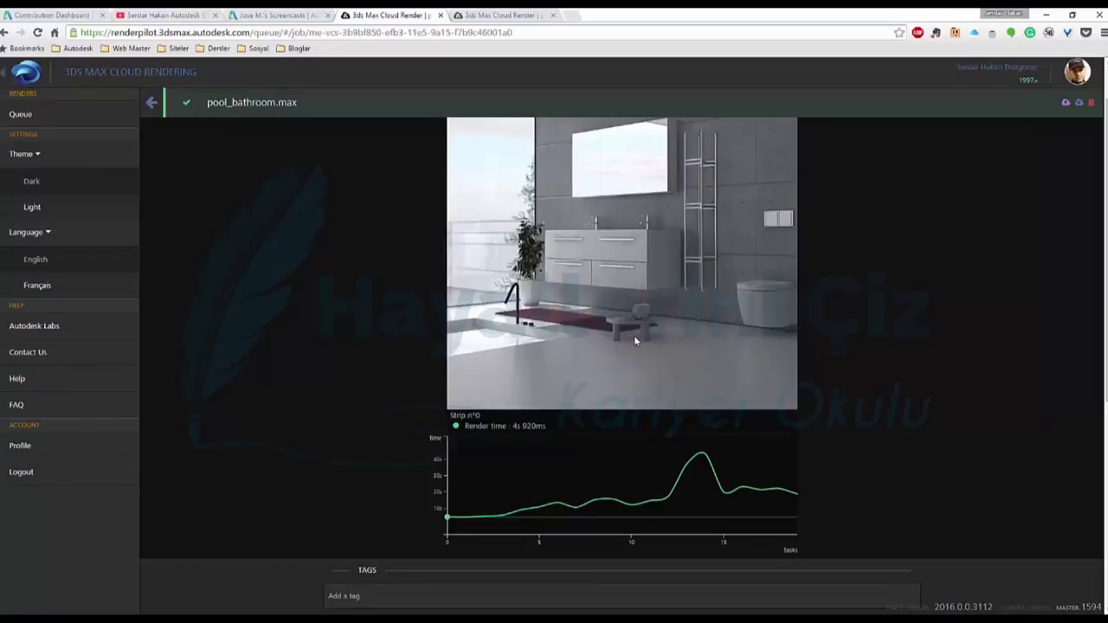
scroll(646, 339, "down", 1)
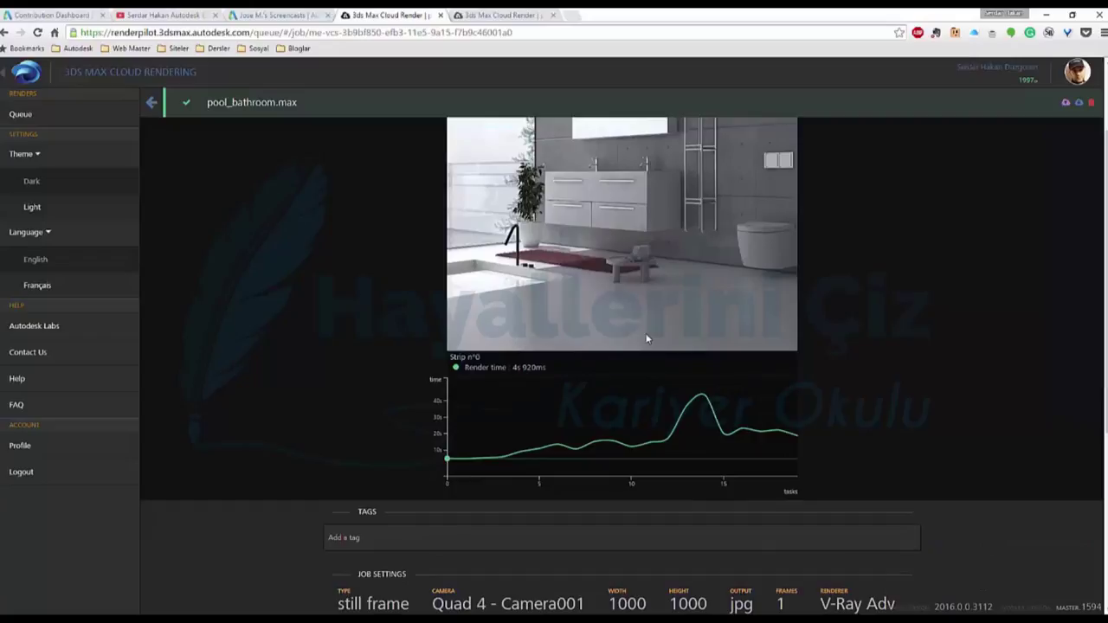
Step: Scroll to the Transaction and Stats sections showing closed, 5.27 compute time, 1 credit
scroll(378, 289, "down", 1)
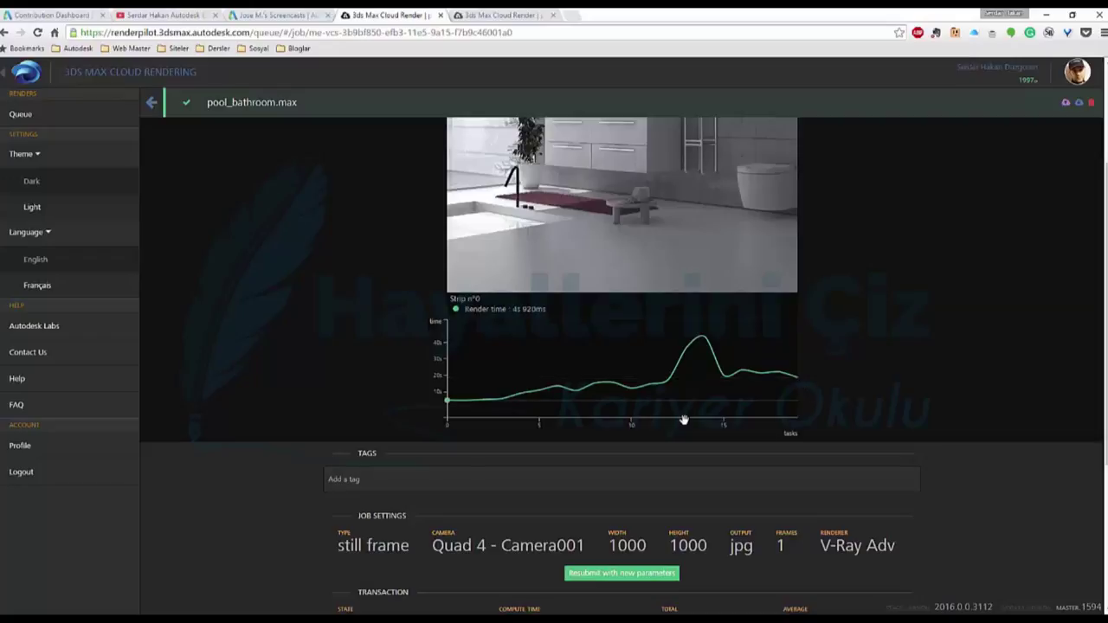
scroll(698, 414, "down", 2)
scroll(708, 432, "down", 1)
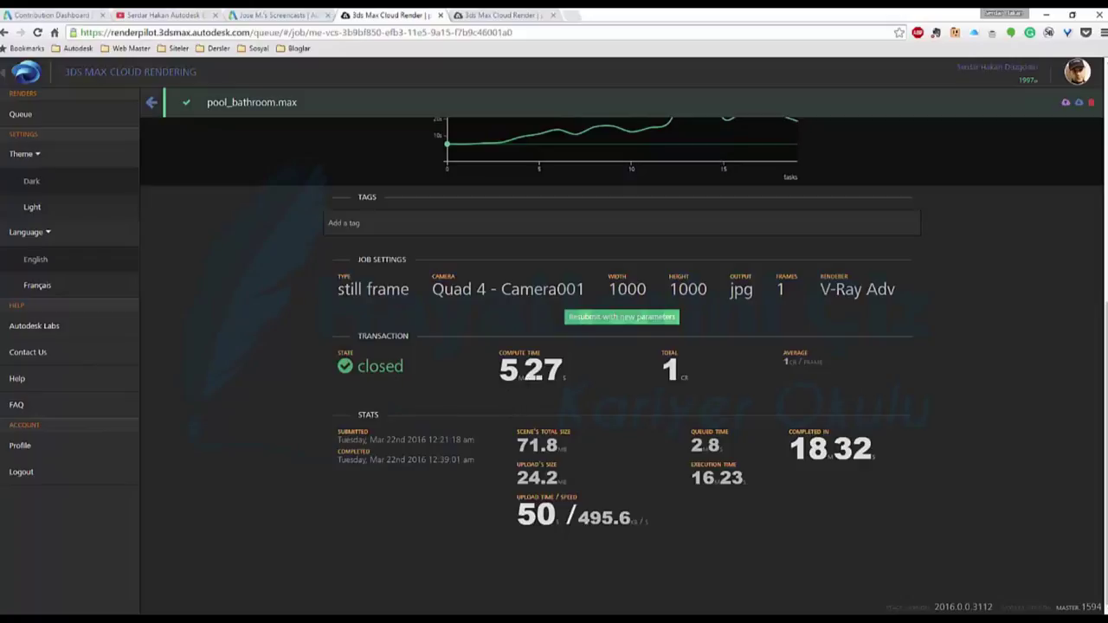
scroll(629, 320, "up", 5)
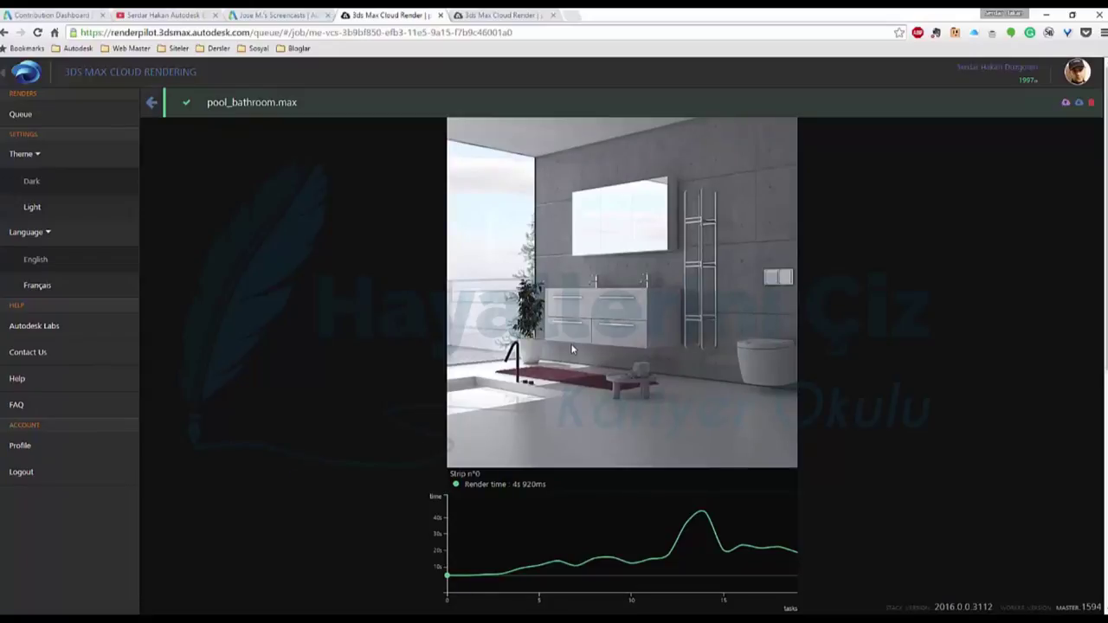
scroll(359, 342, "down", 5)
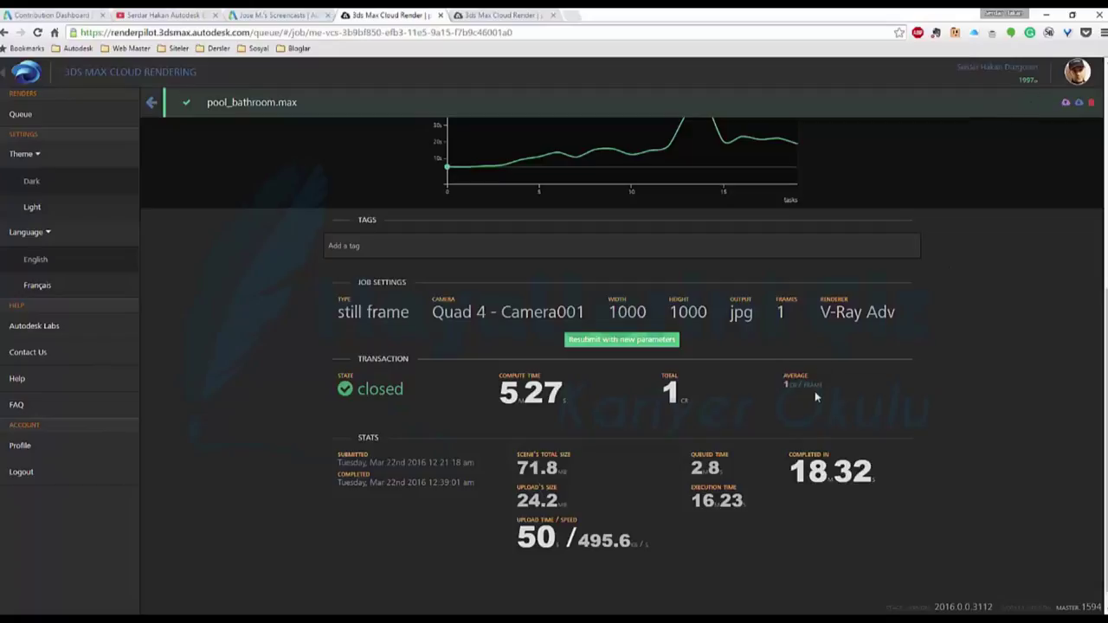
Step: Highlight the 18.32 completed-in and 5.27 compute times, then return to the render image
scroll(758, 407, "down", 1)
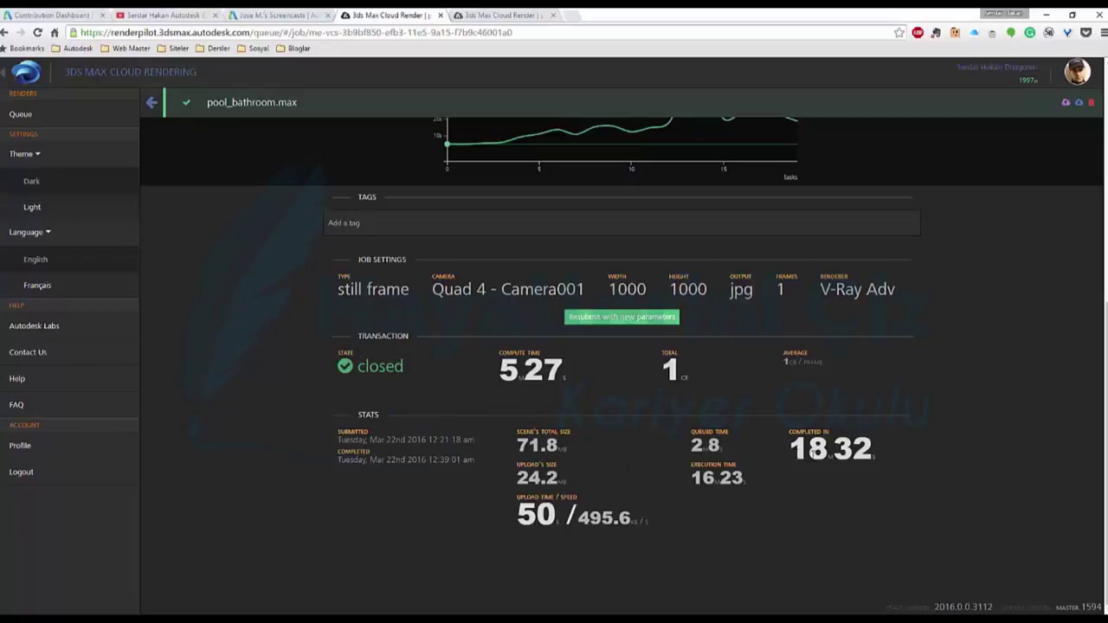
left_click_drag(793, 443, 897, 456)
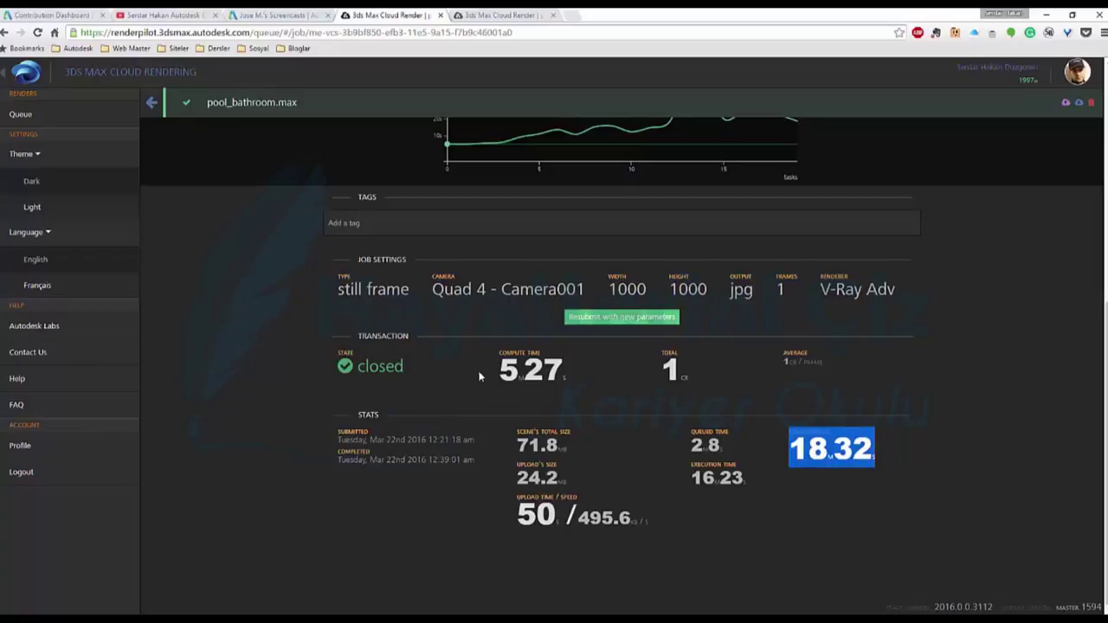
left_click_drag(499, 374, 572, 379)
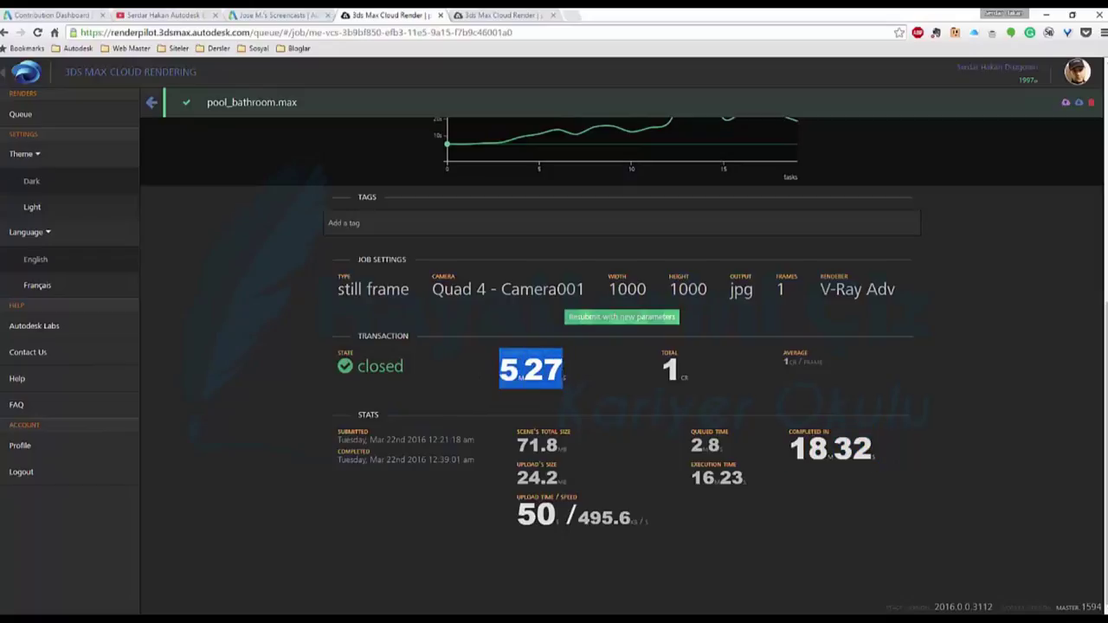
left_click_drag(788, 454, 879, 448)
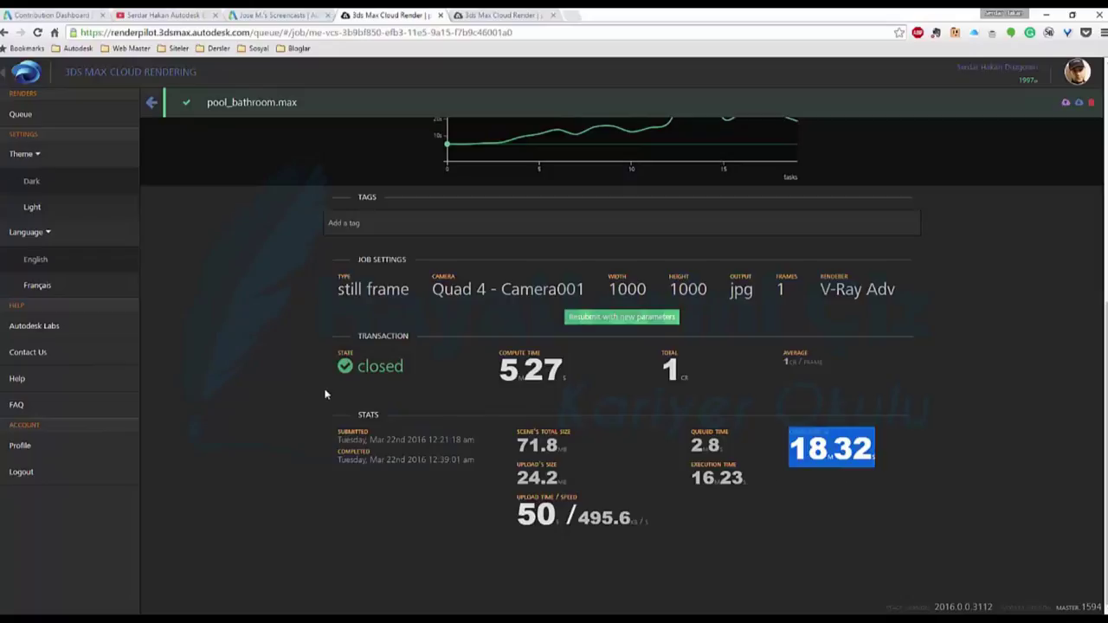
scroll(496, 370, "up", 5)
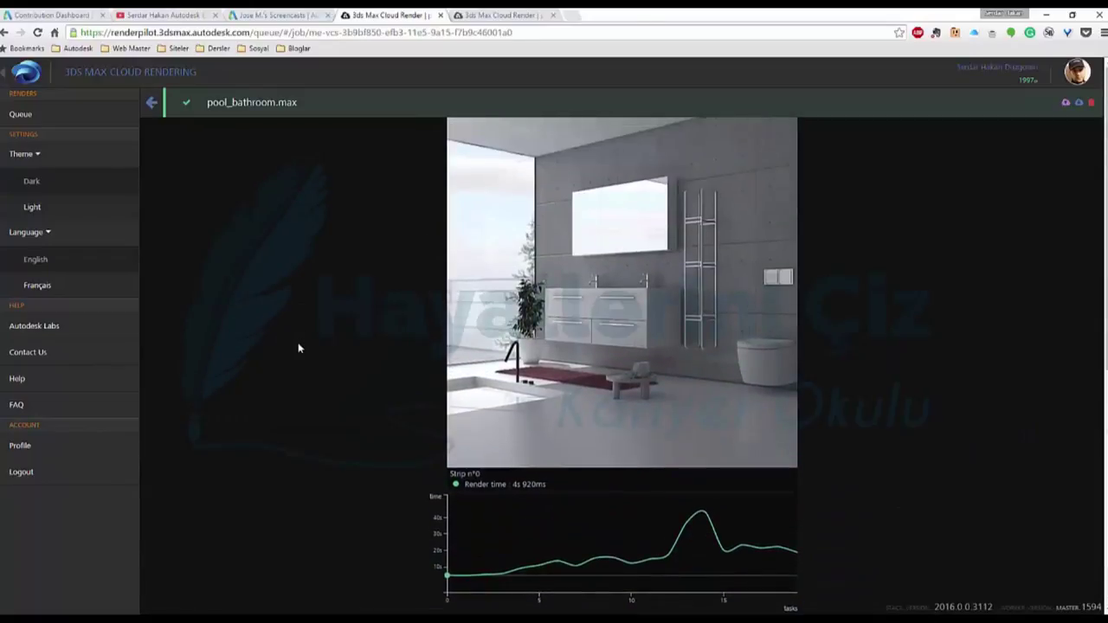
Step: Open the render's download and share options, close the export dialog, and log out
left_click(1081, 107)
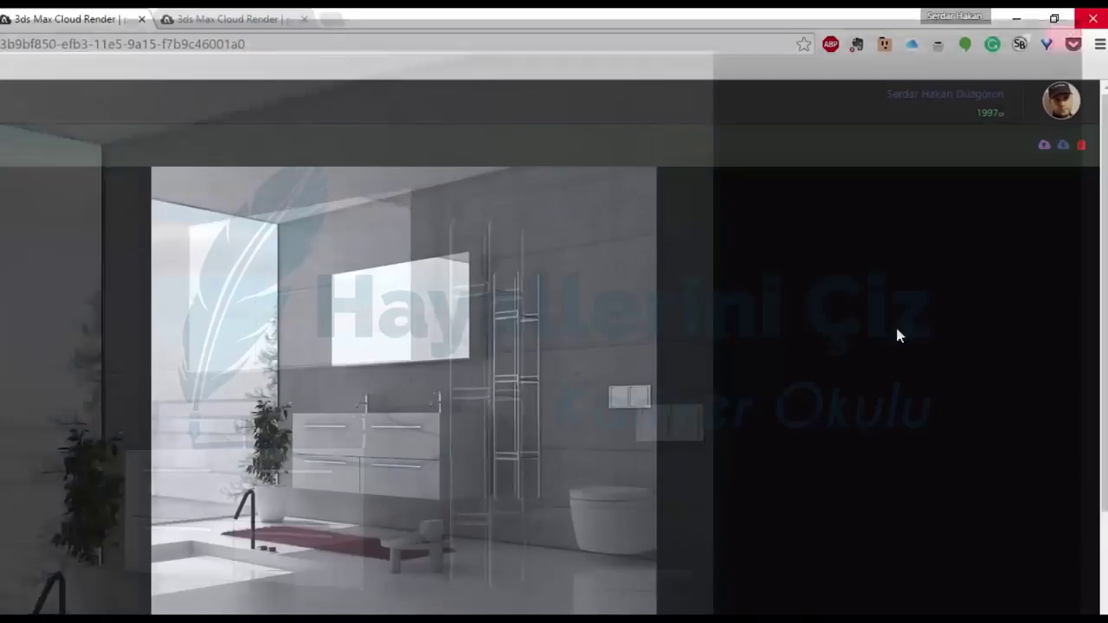
left_click(1044, 152)
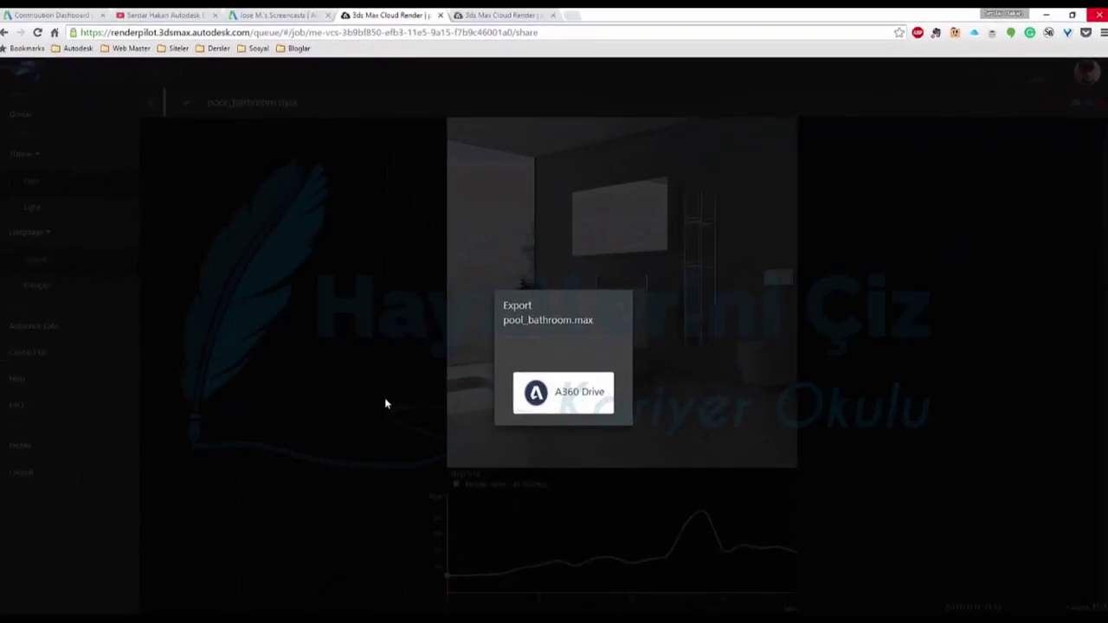
left_click(619, 312)
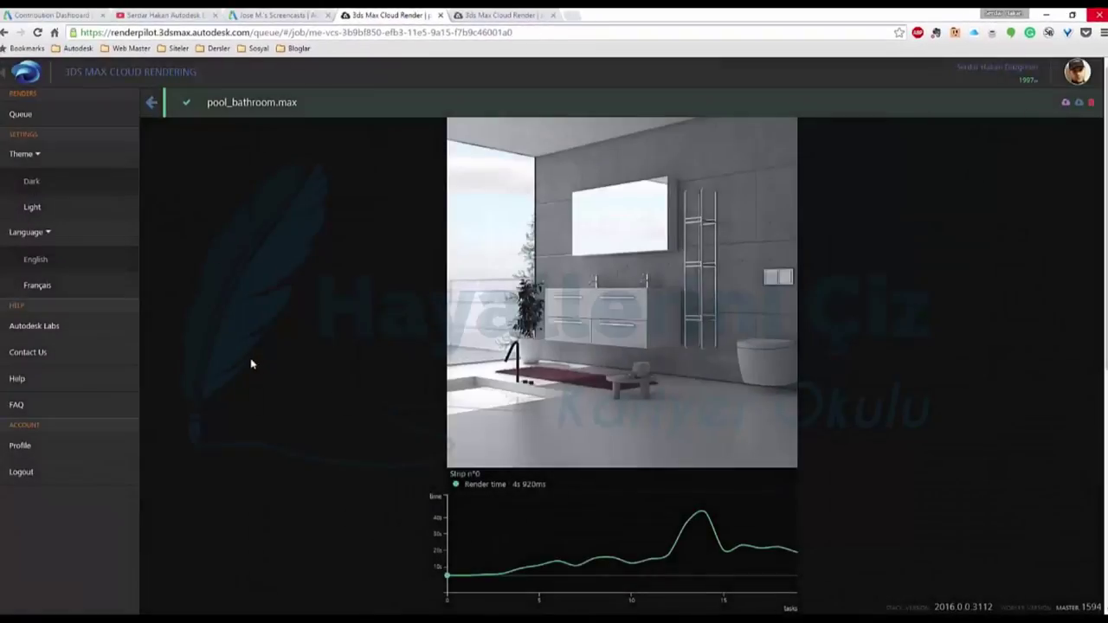
left_click(24, 473)
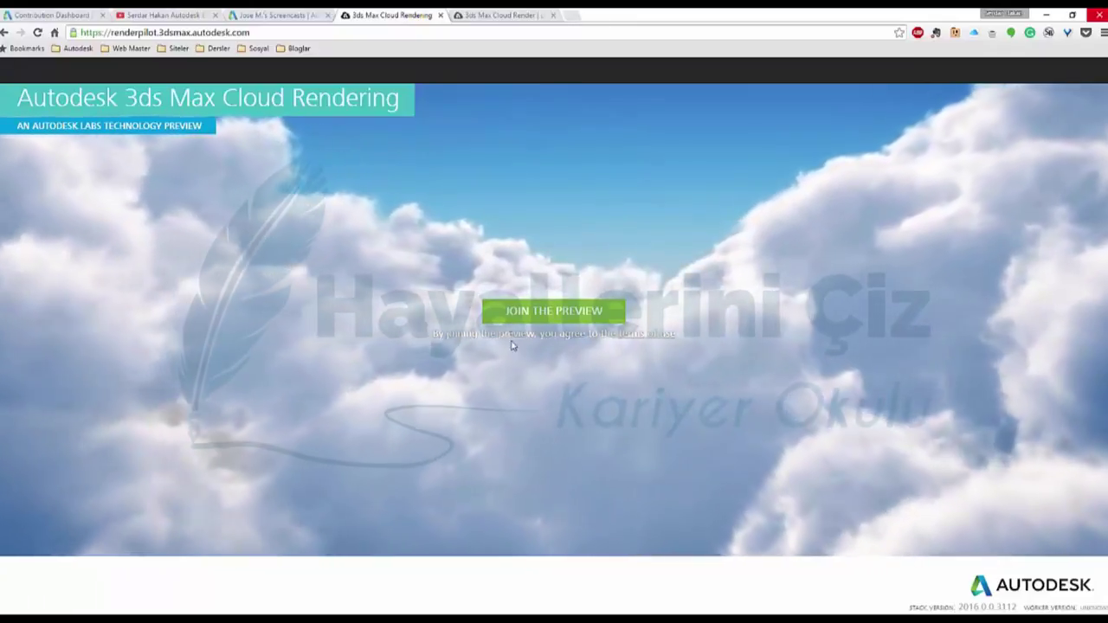
Step: Sign back in through Join the Preview
left_click(569, 315)
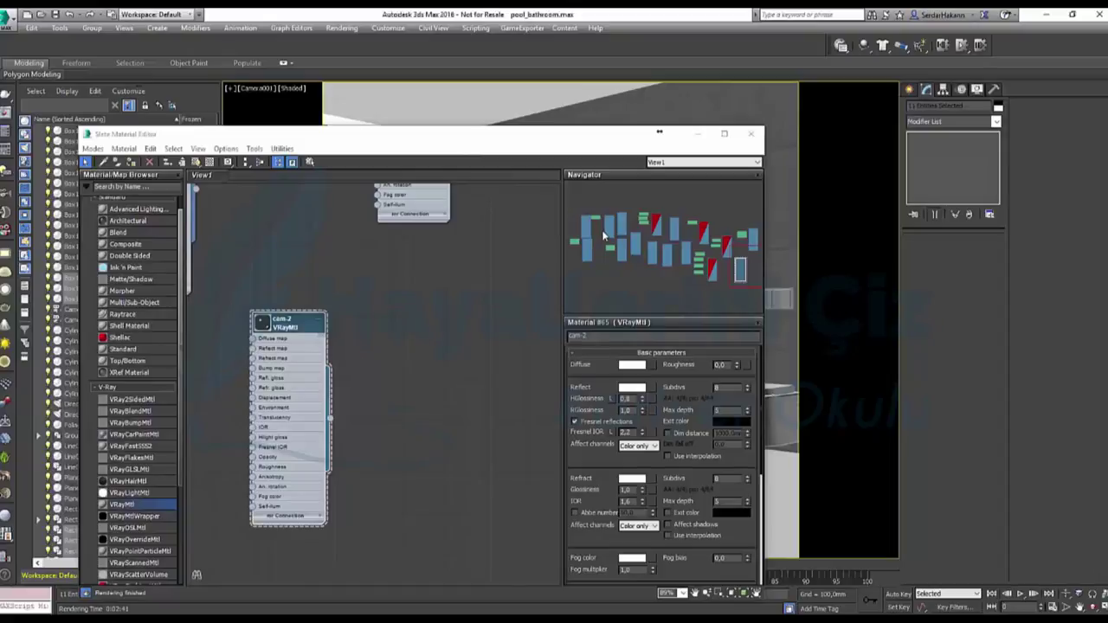
Step: Maximize the Slate Material Editor, pan across the material and bitmap nodes, then close it
left_click(724, 133)
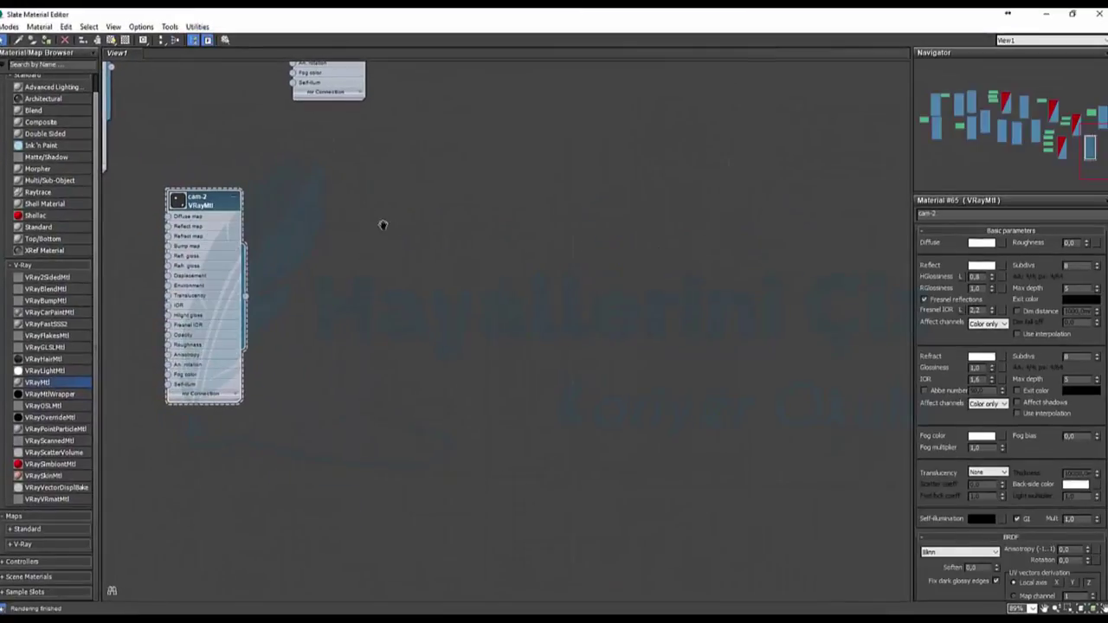
mouse_move(383, 226)
middle_mouse_down()
mouse_move(694, 170)
mouse_move(519, 359)
middle_mouse_up()
middle_click_drag(618, 390, 509, 253)
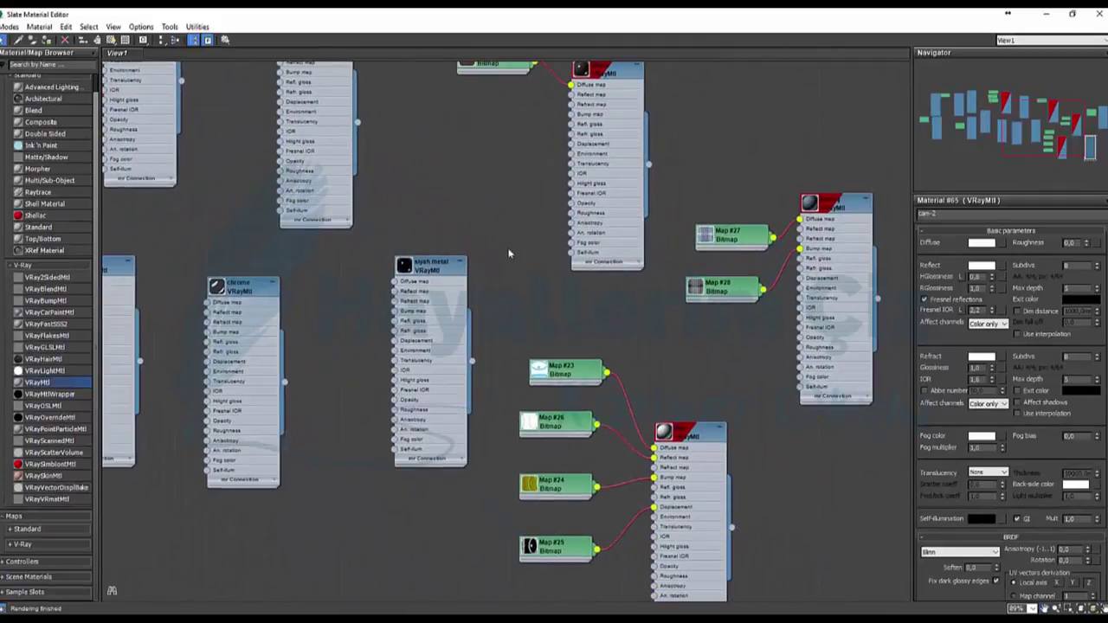
mouse_move(559, 386)
middle_mouse_down()
mouse_move(426, 269)
mouse_move(686, 293)
middle_mouse_up()
mouse_move(363, 173)
middle_mouse_down()
mouse_move(411, 235)
mouse_move(490, 396)
mouse_move(830, 401)
mouse_move(591, 328)
middle_mouse_up()
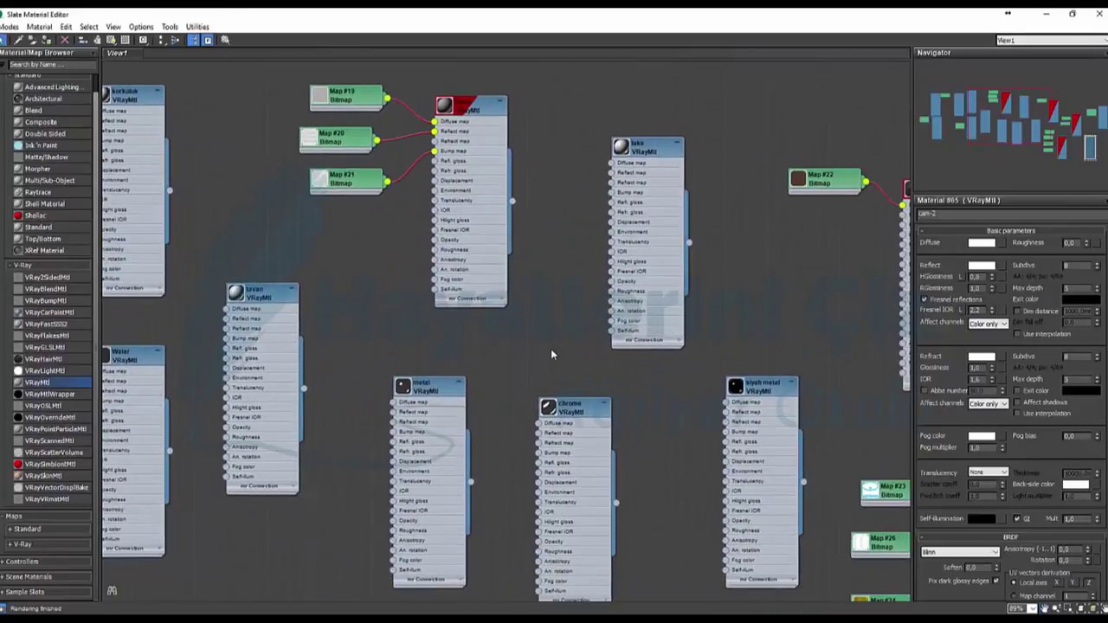
left_click(1046, 15)
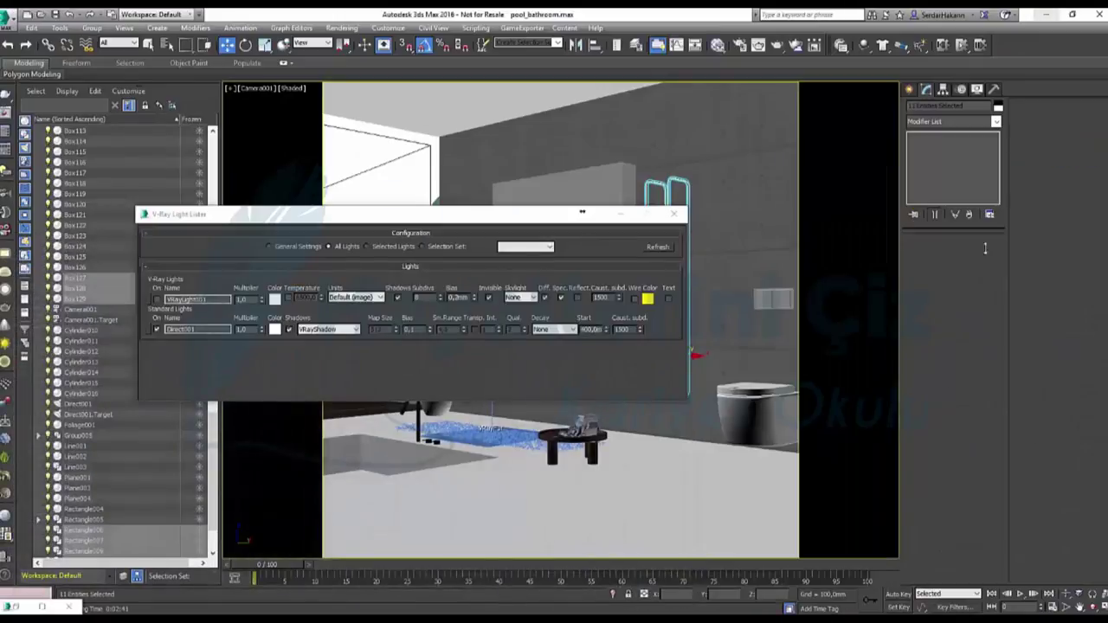
Step: Close the V-Ray Light Lister and bring up V-Ray Adv 3.20.03 Render Setup
left_click(675, 216)
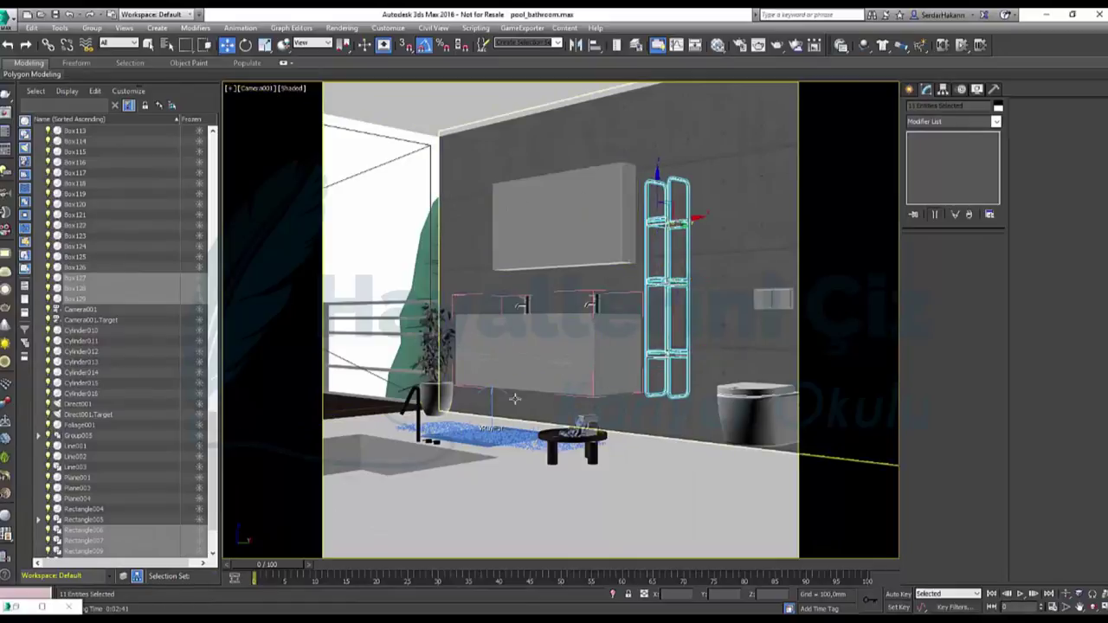
left_click(343, 27)
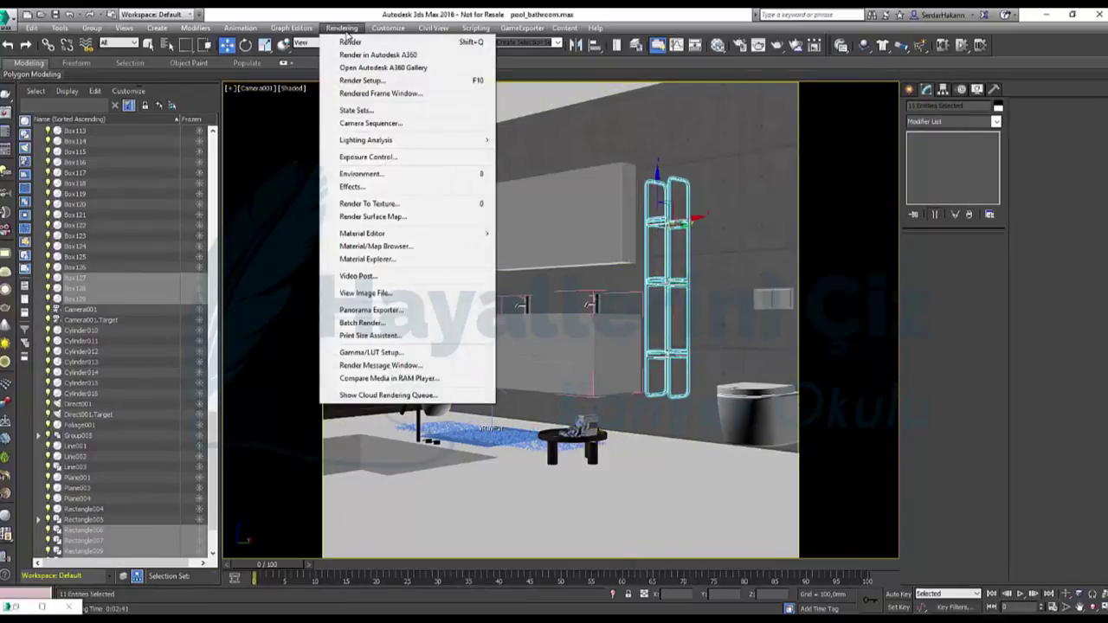
left_click(370, 89)
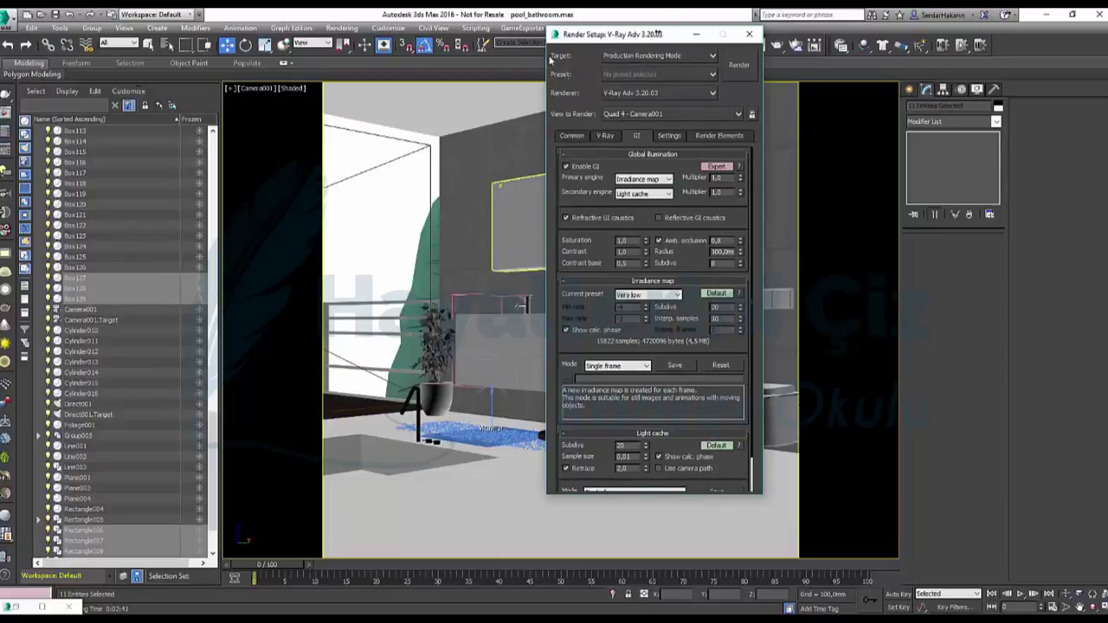
left_click(629, 93)
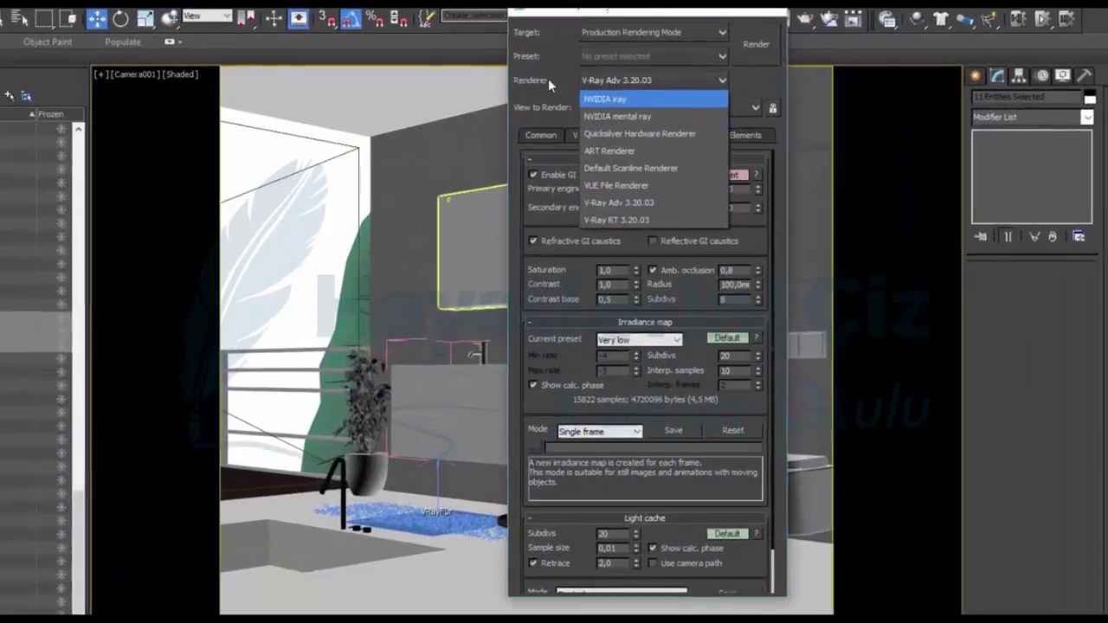
left_click(630, 77)
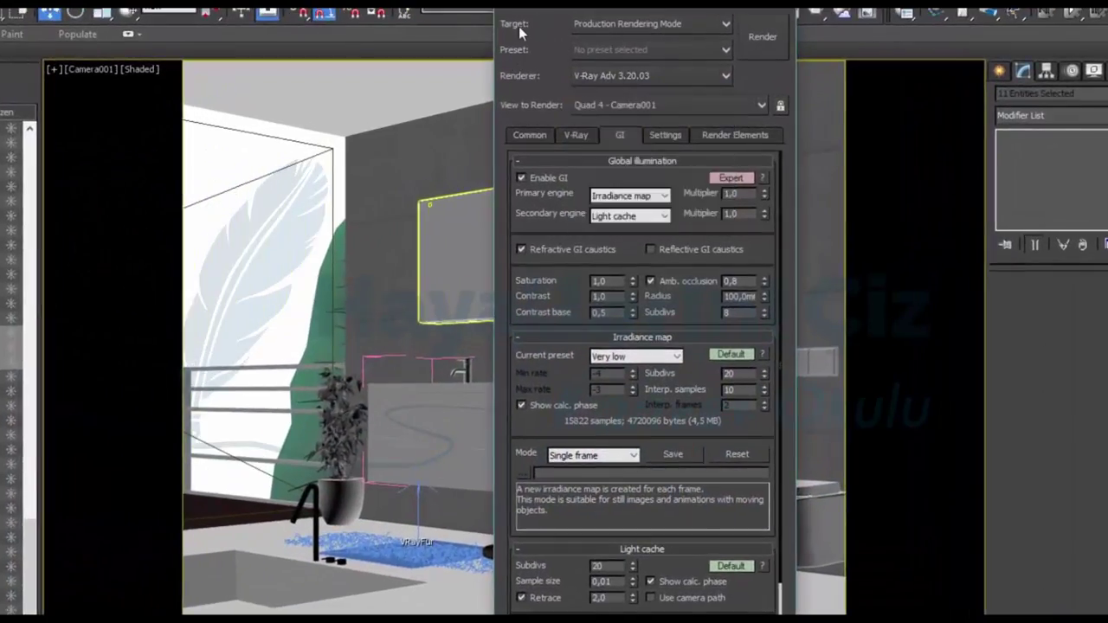
left_click(631, 25)
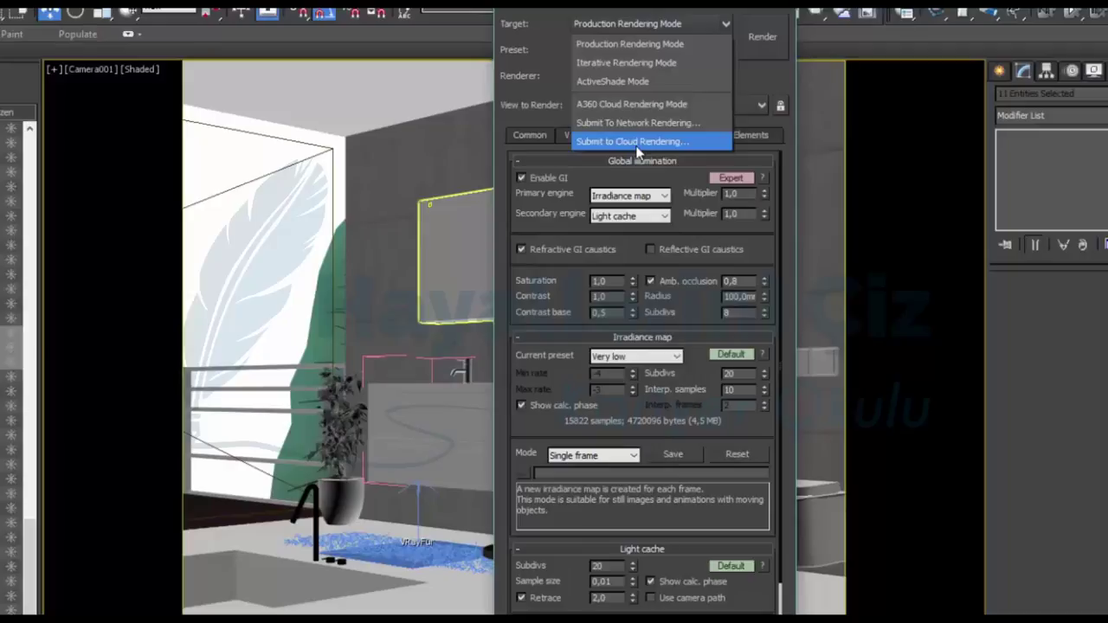
left_click(624, 158)
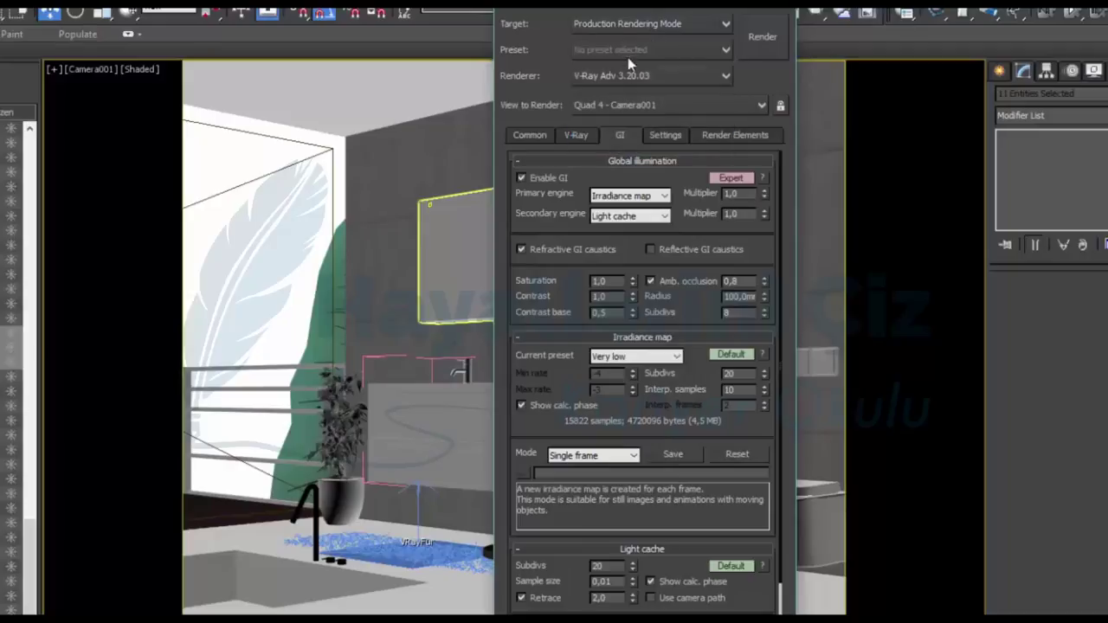
Step: Set the Render Setup target to Submit to Cloud Rendering
left_click(617, 24)
left_click(641, 139)
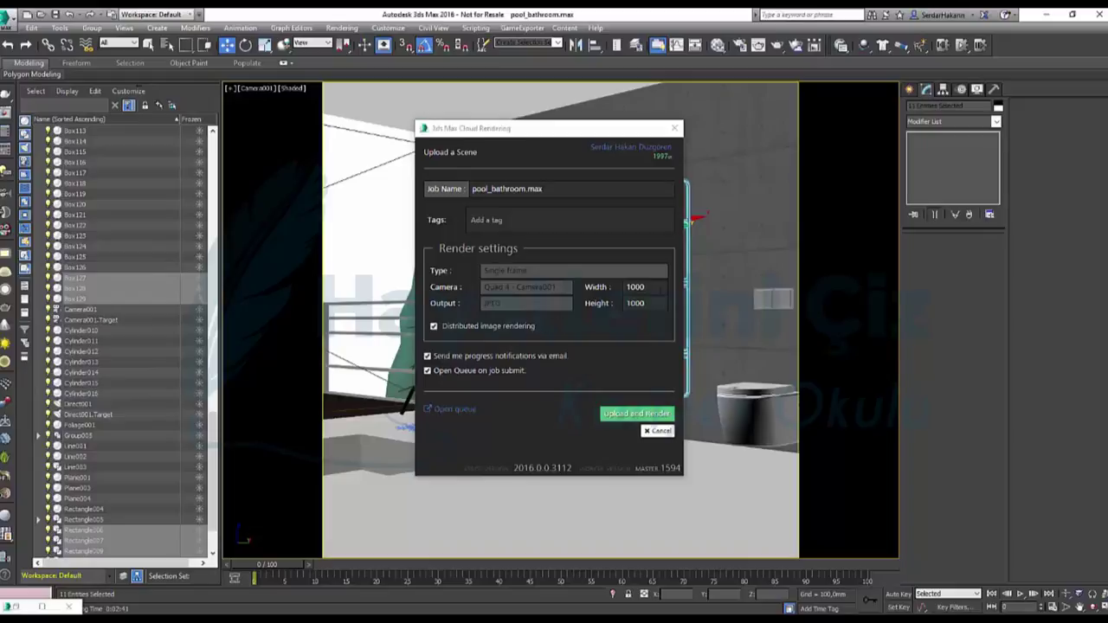
left_click(645, 303)
double_click(639, 303)
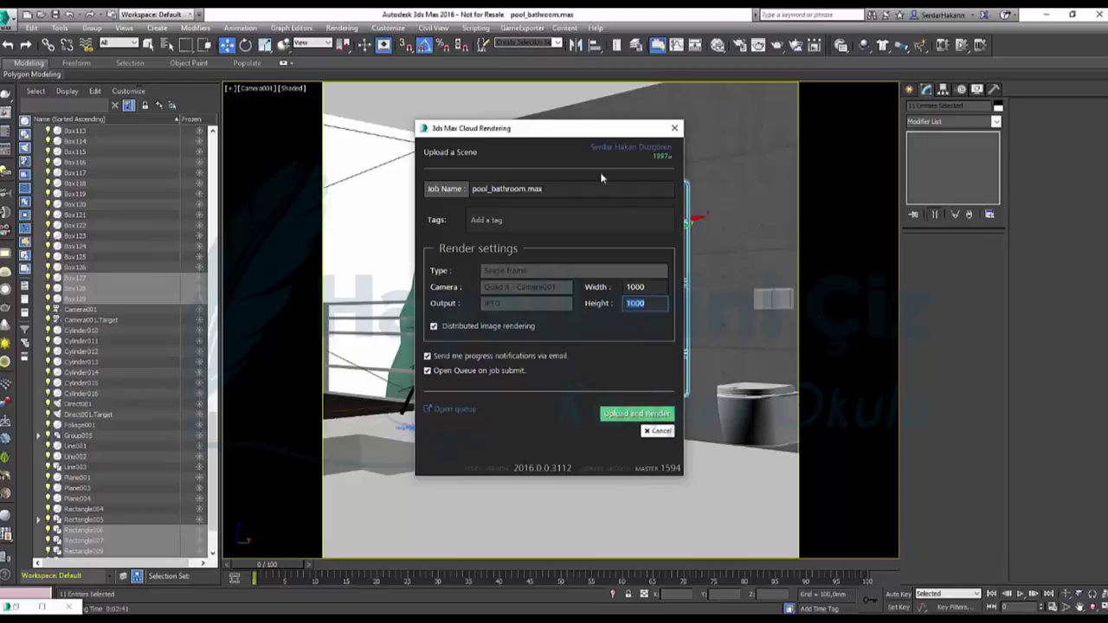
left_click(540, 166)
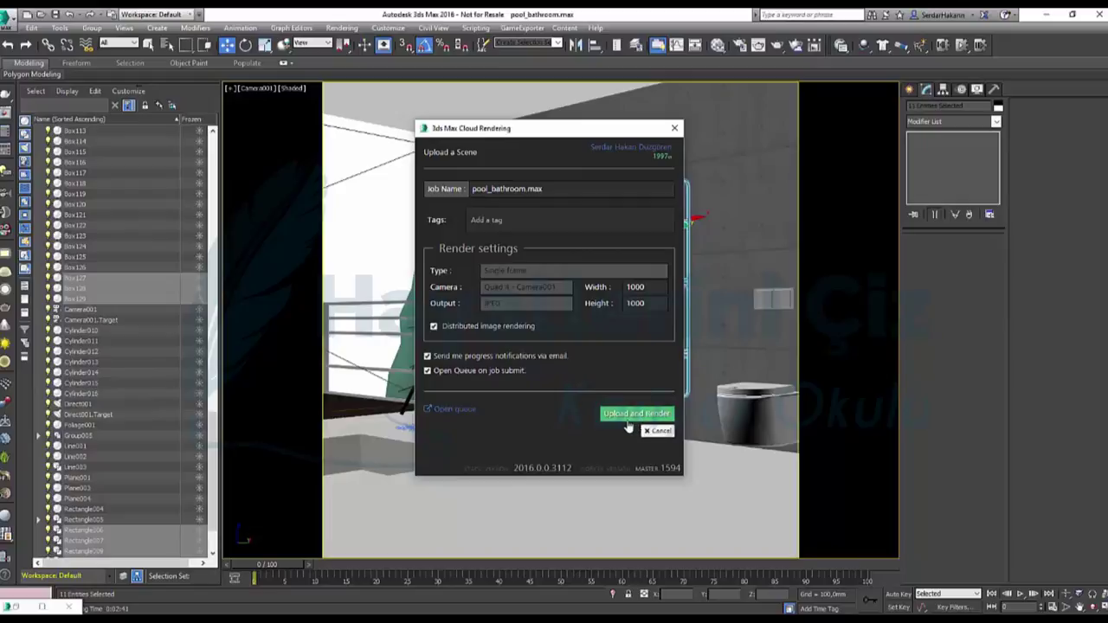
Step: Upload pool_bathroom.max for rendering, accepting the missing scene dependencies
left_click(629, 415)
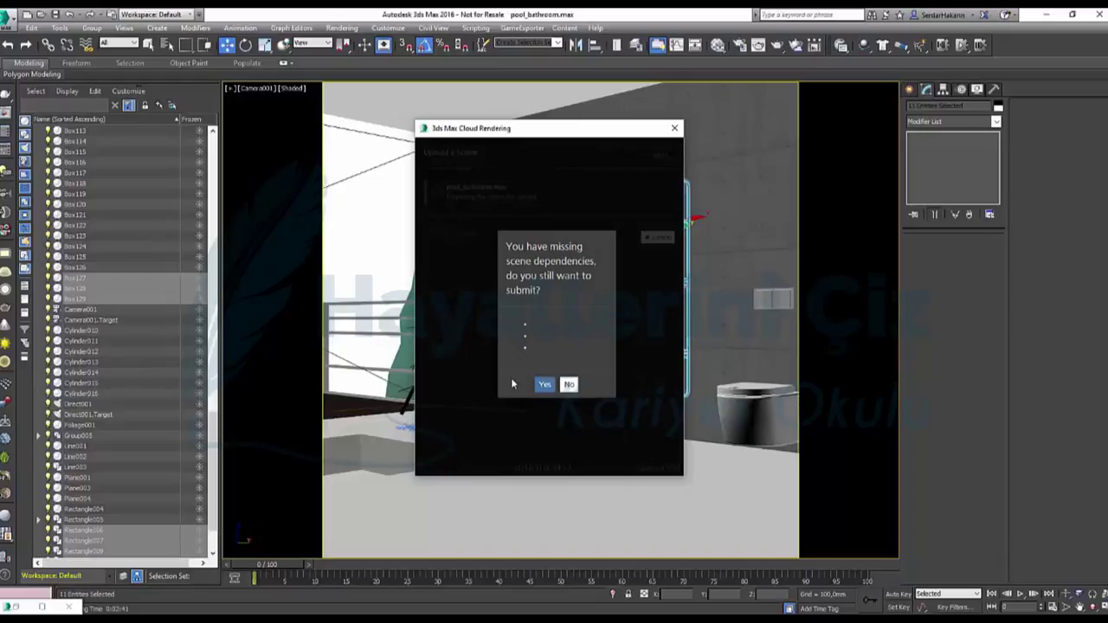
left_click(545, 385)
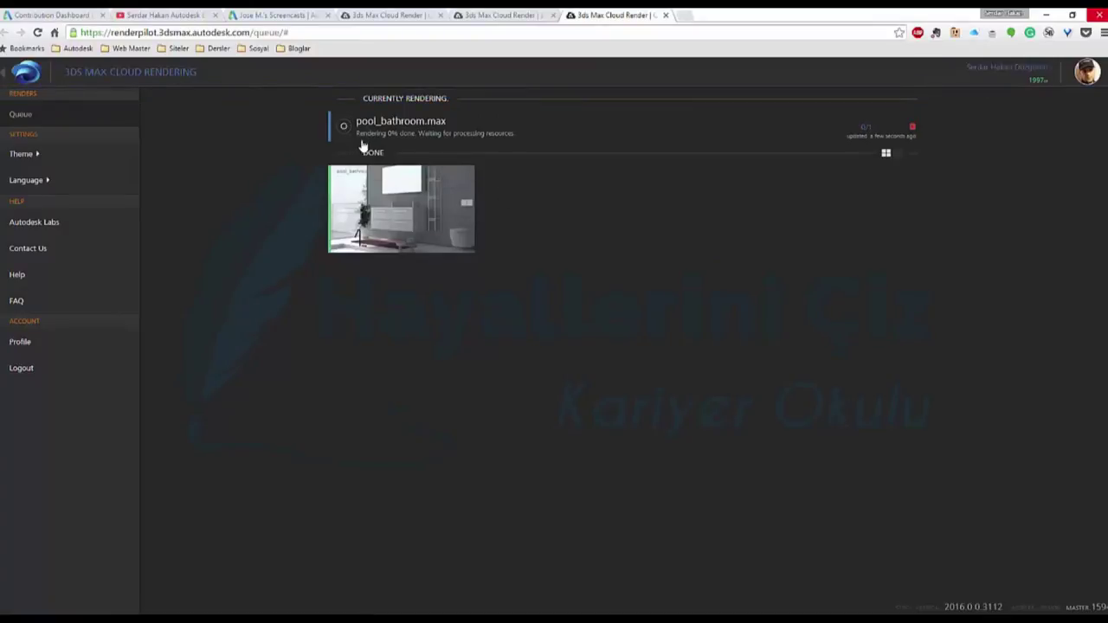
Step: Open the new pool_bathroom.max job's details: pending, 0% done, 1000×1000 with V-Ray Adv
left_click(394, 129)
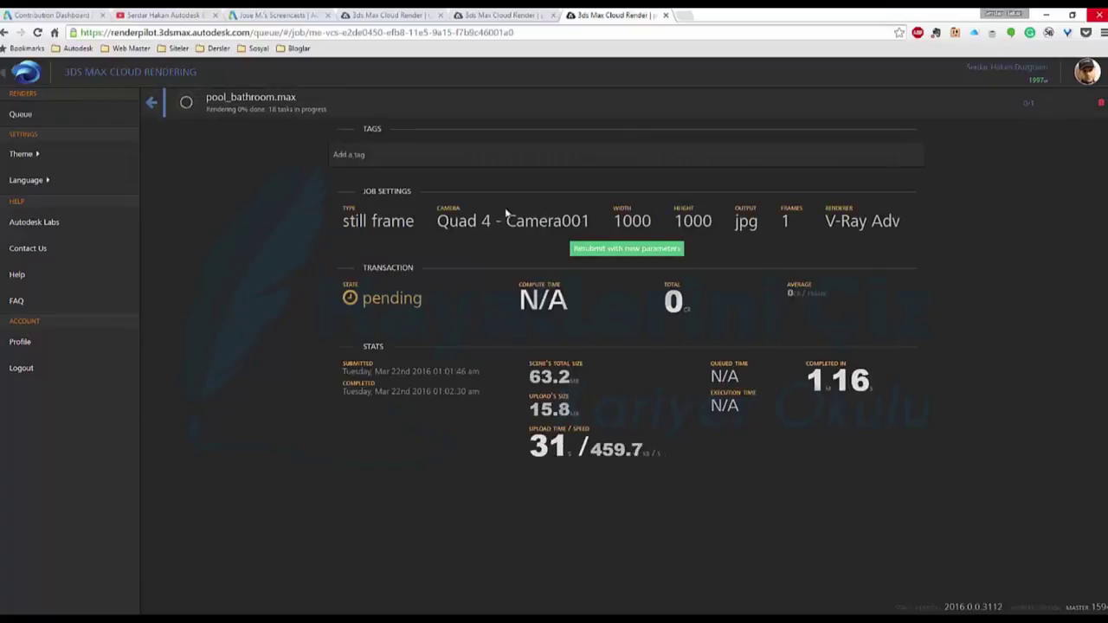